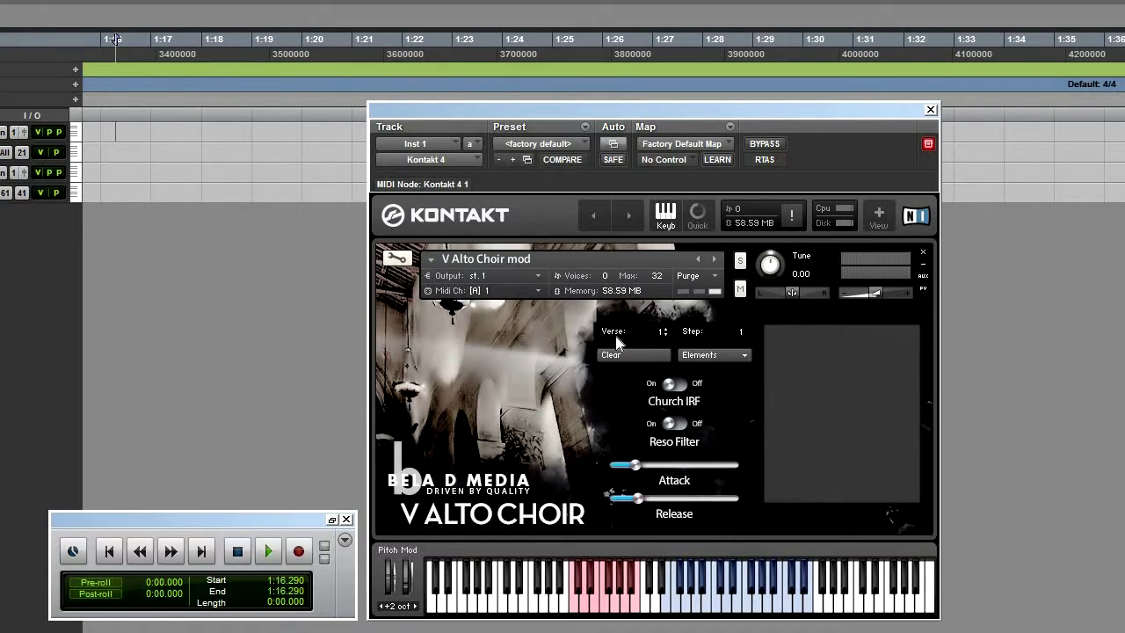
Step: Try out the verse and step selectors and return both to 1
click(666, 329)
click(667, 329)
click(667, 329)
click(667, 331)
click(667, 331)
click(649, 359)
click(746, 332)
click(746, 331)
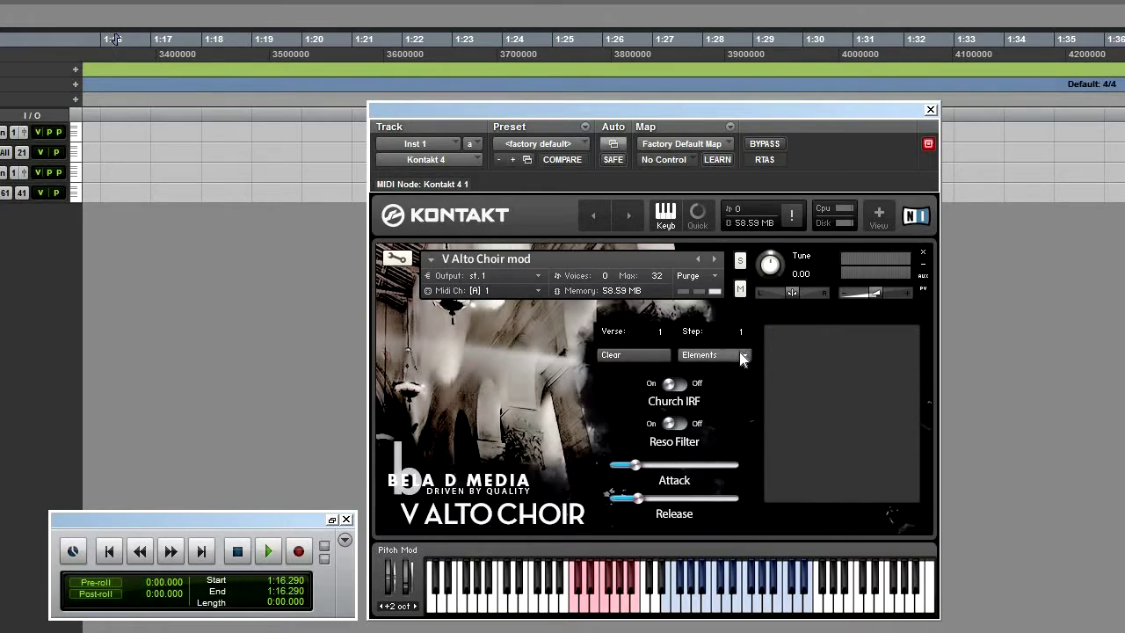
Step: Assign SAH to step 1 of verse 1 and clear the verse again
click(743, 356)
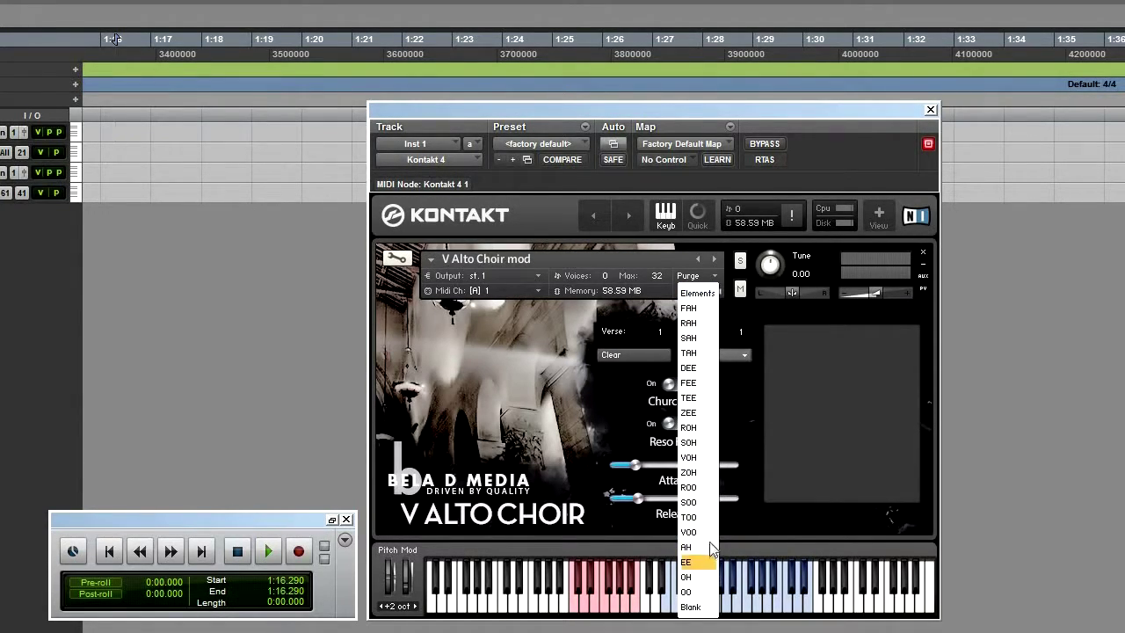
click(708, 339)
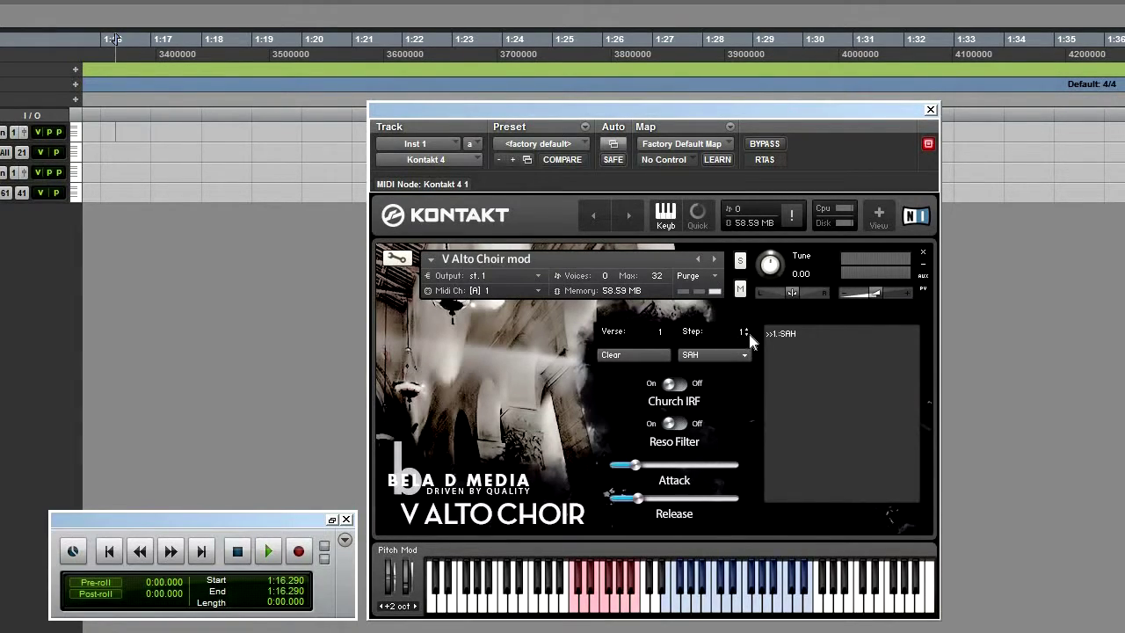
click(665, 358)
Step: Build verse 1 with TAH in step 1 and SAH in step 2, and reset it to step 1 with its keyswitch
click(714, 355)
click(703, 354)
click(745, 334)
click(716, 354)
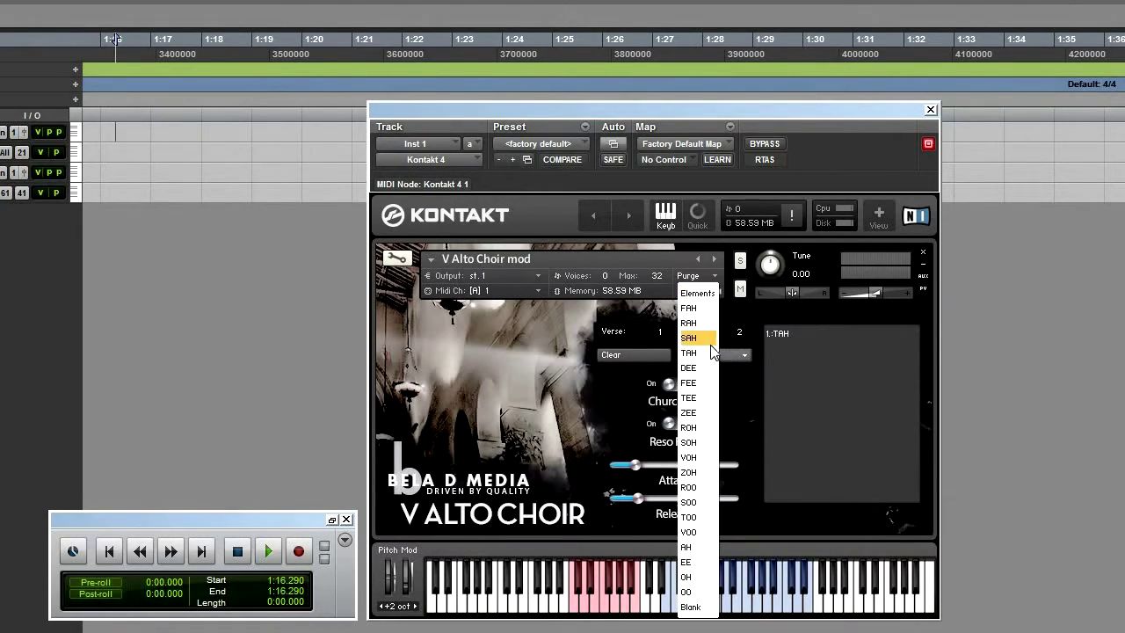
click(712, 341)
click(576, 609)
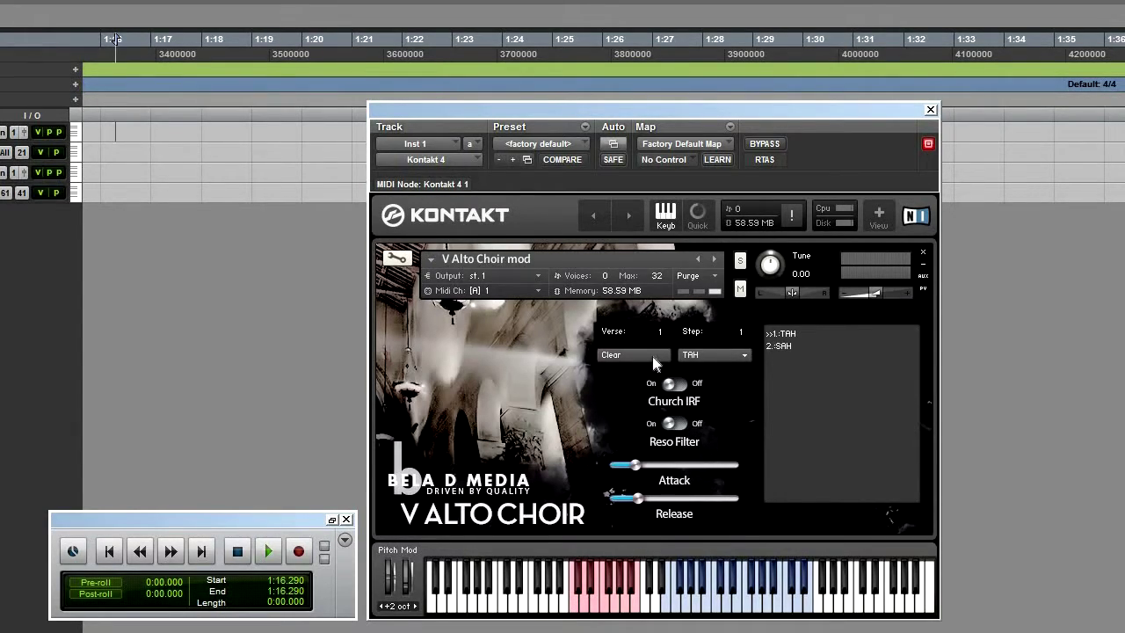
Step: Build verse 2 with ROH in step 1 and SOH in step 2, and reset it to step 1 with its keyswitch
click(666, 330)
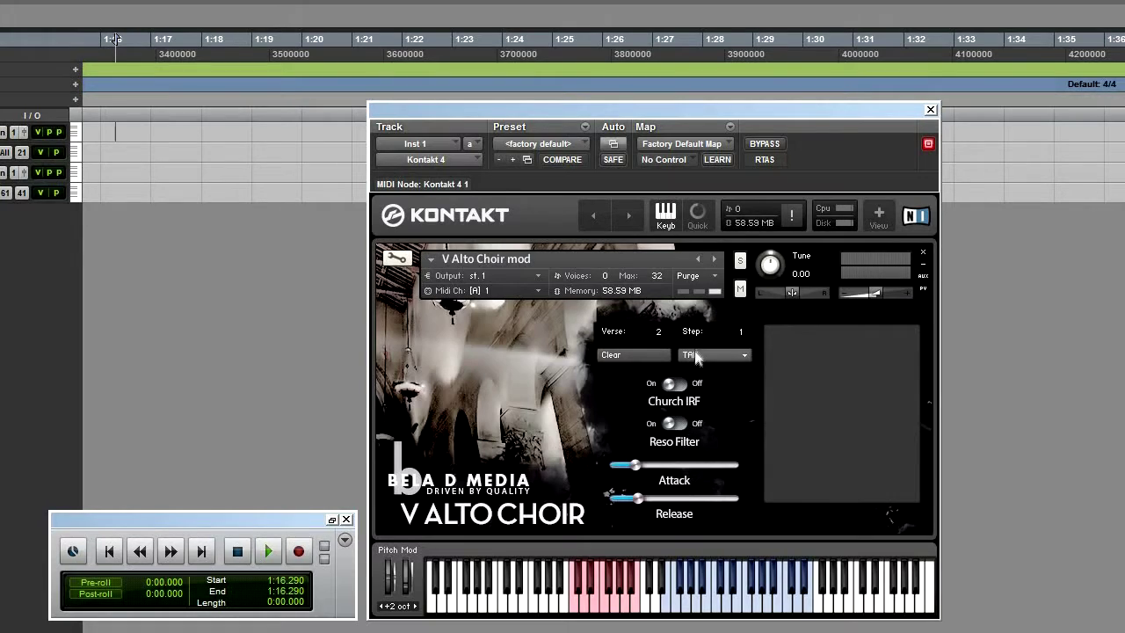
click(694, 355)
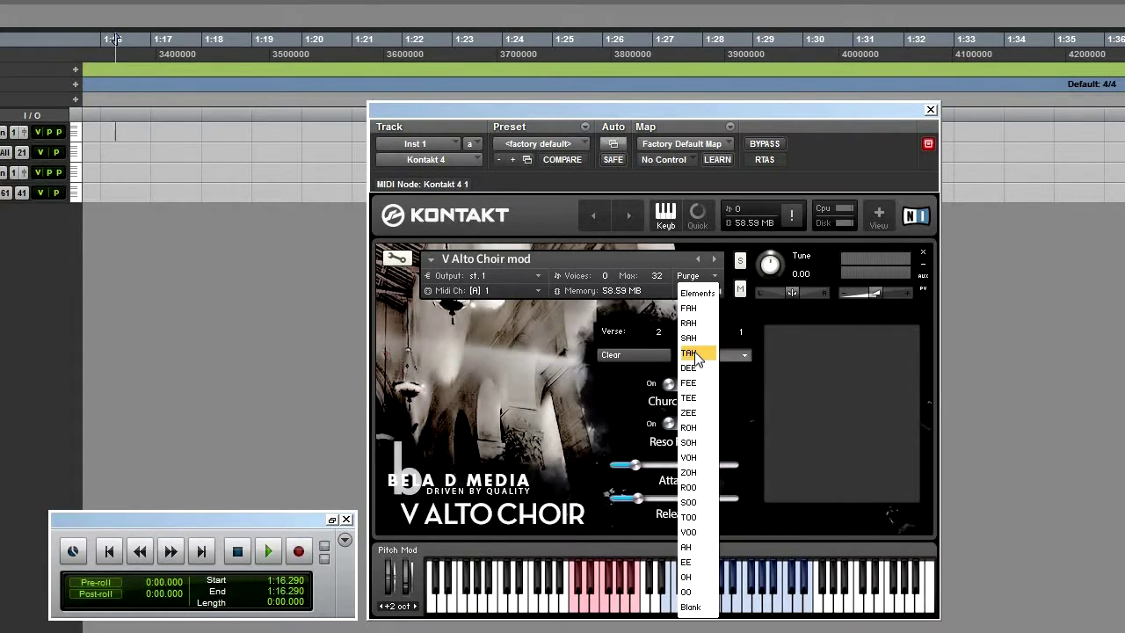
click(694, 428)
click(745, 331)
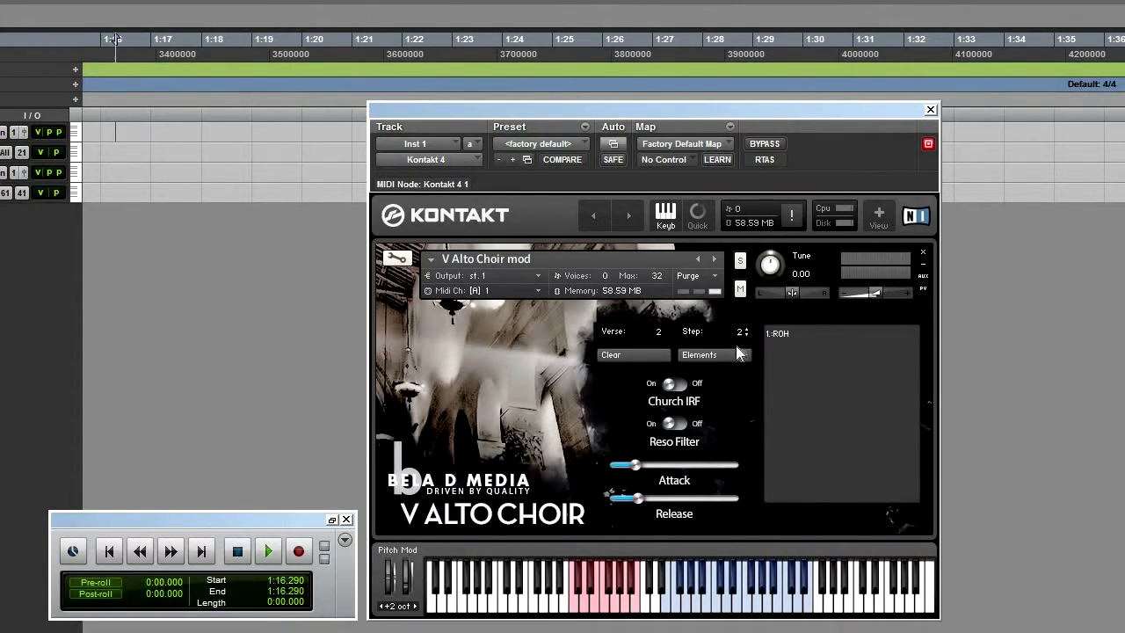
click(730, 353)
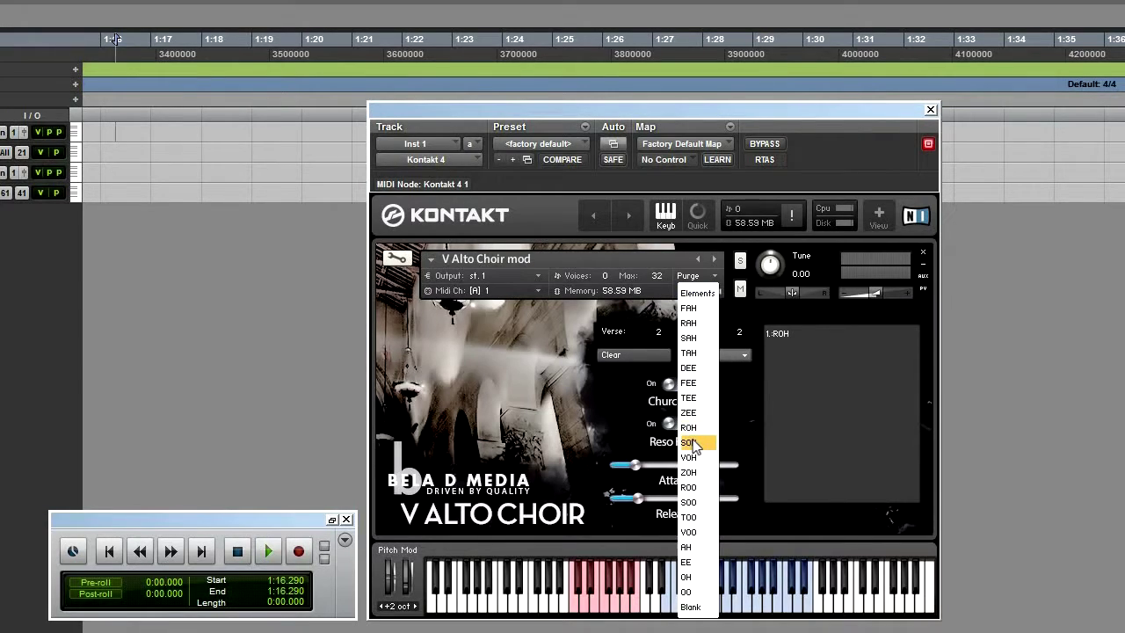
click(693, 444)
click(580, 588)
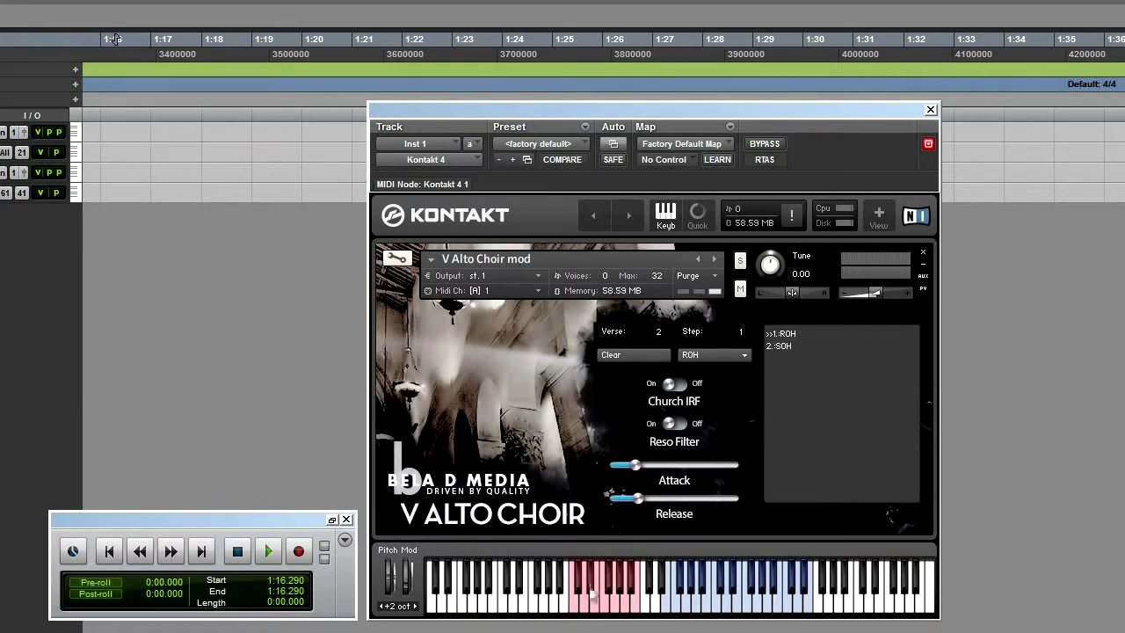
Step: Trigger the red keyswitches for verses 1 and 2 to switch between the two verses
click(572, 600)
click(580, 596)
click(577, 589)
click(671, 426)
Step: Clear the programmed verse elements and return the verse selector to 1
click(651, 362)
click(659, 362)
click(665, 329)
click(666, 328)
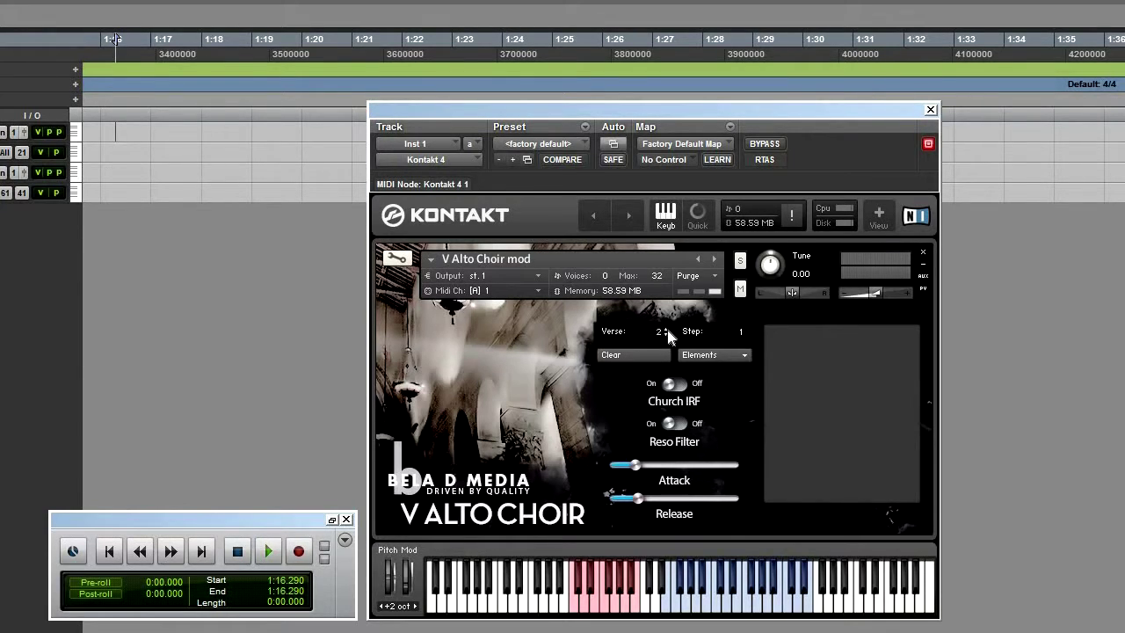
click(666, 329)
click(667, 328)
click(666, 328)
click(666, 329)
click(666, 329)
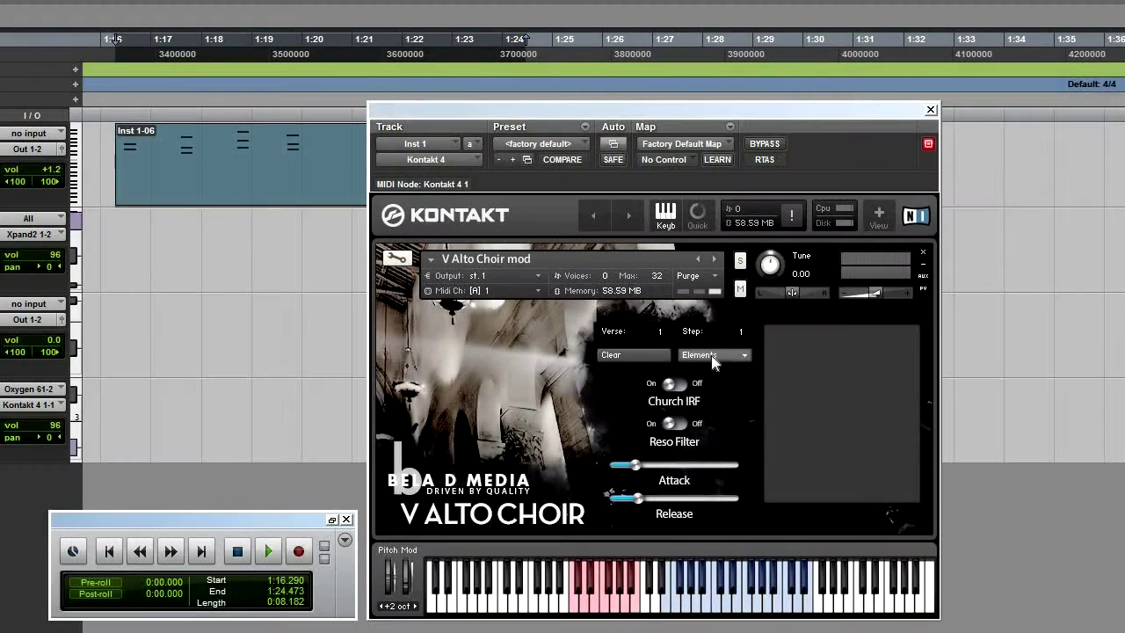
Step: Fill steps 1 to 4 of verse 1 with SAH, TAH, FAH and RAH, and play back the recorded phrase
click(712, 354)
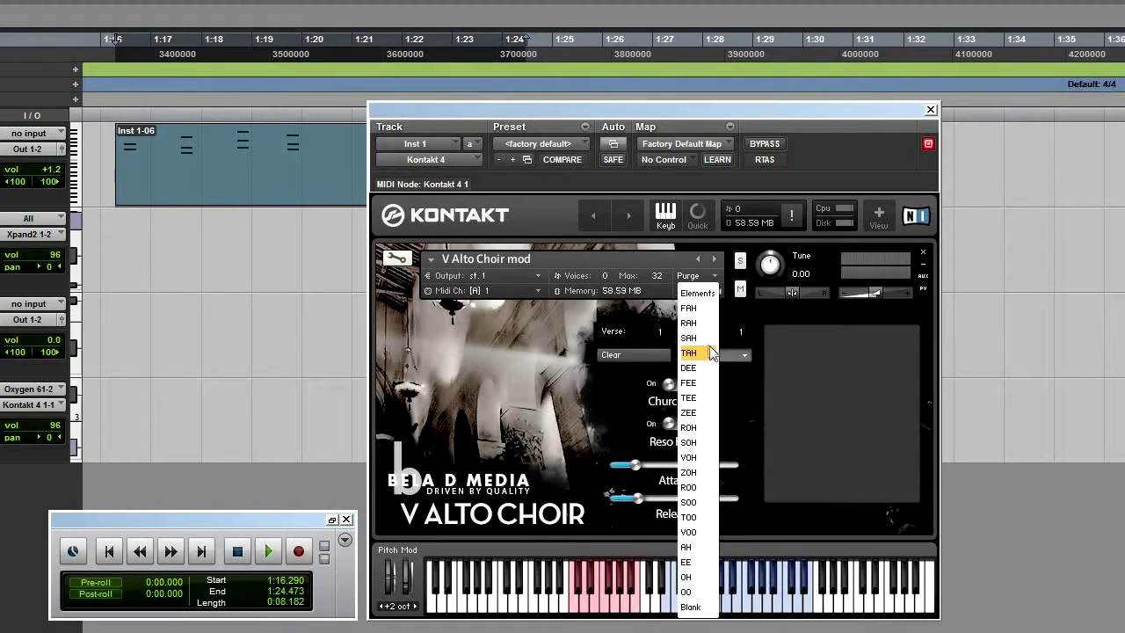
click(711, 341)
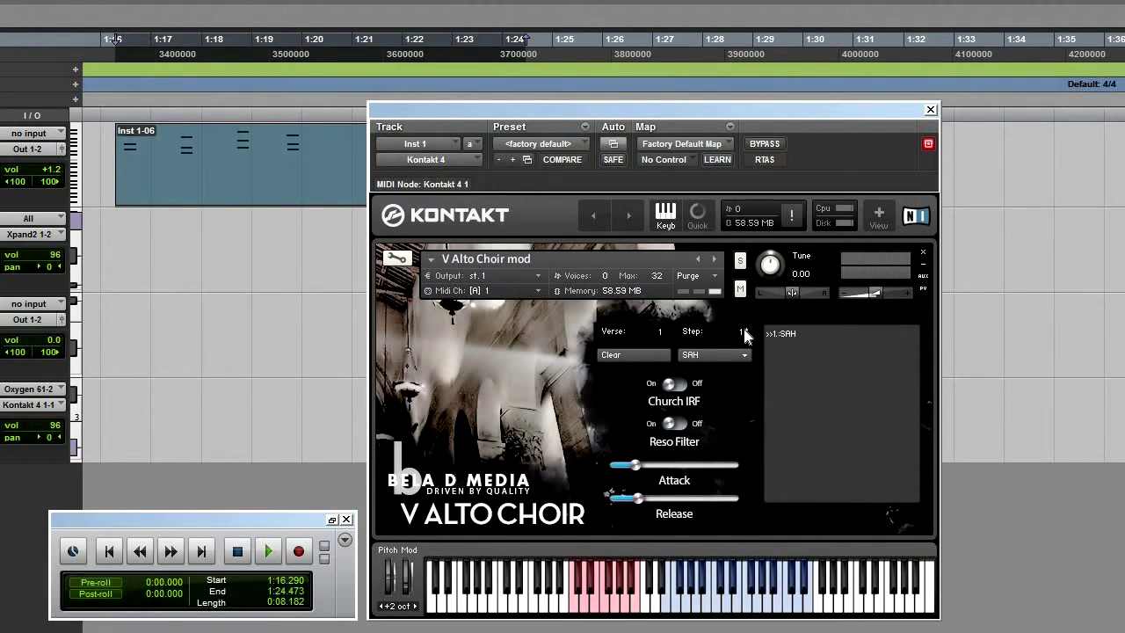
click(740, 355)
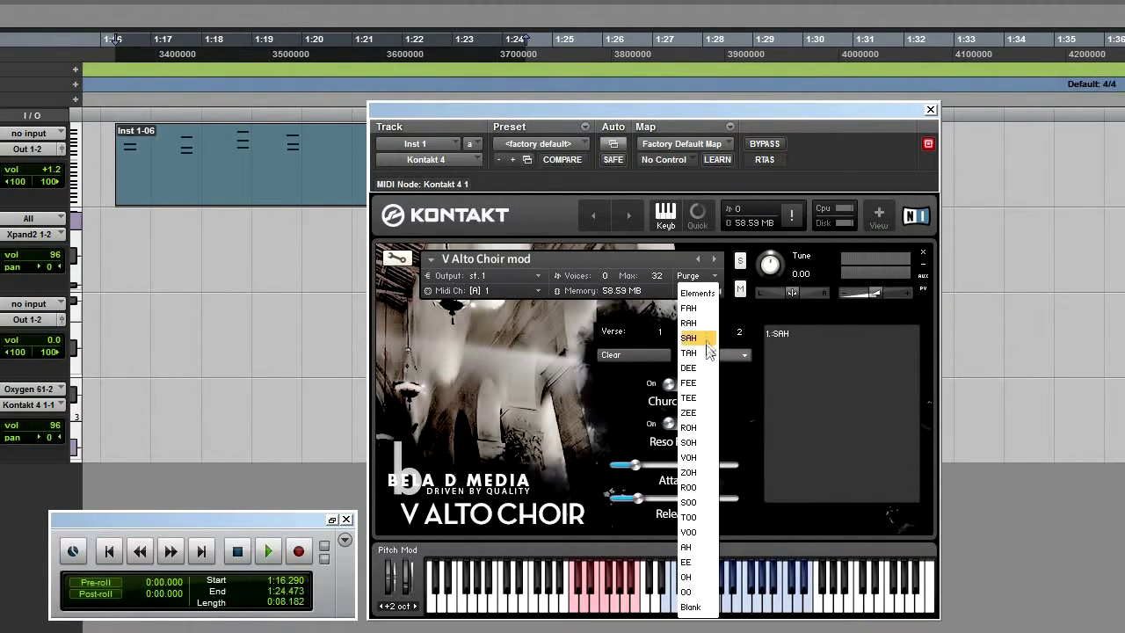
click(709, 354)
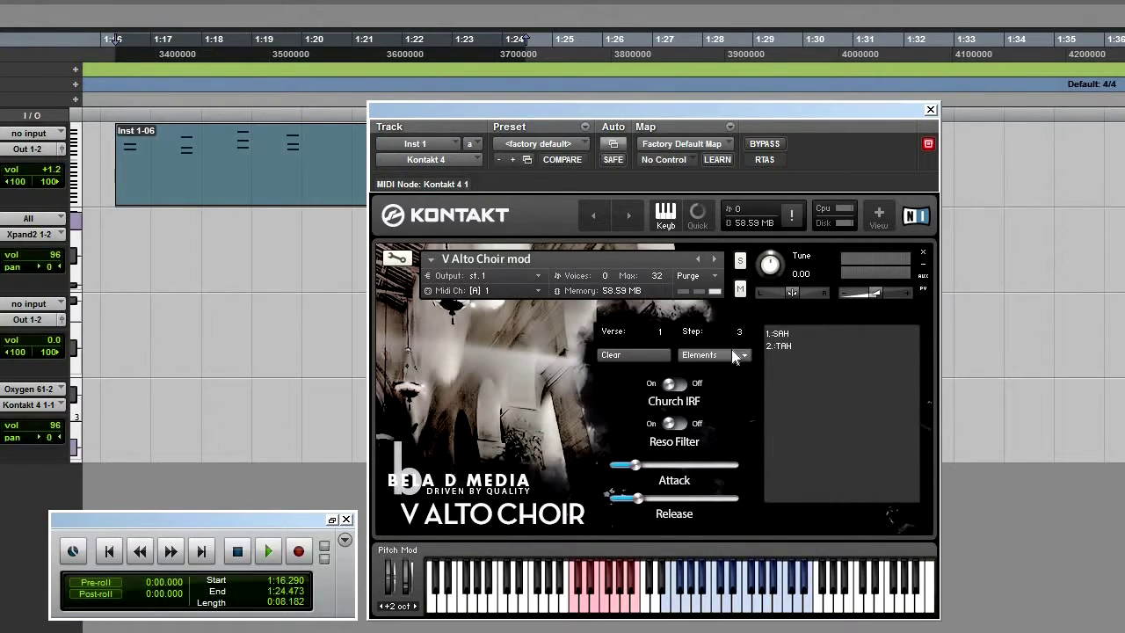
click(731, 353)
click(713, 312)
click(729, 352)
click(699, 322)
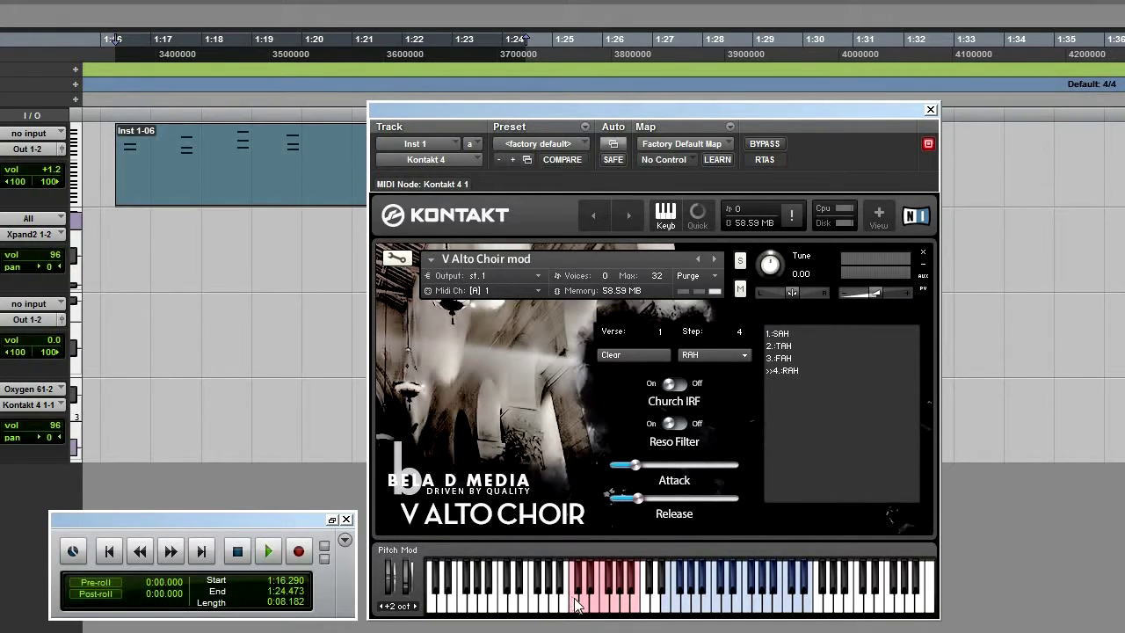
click(268, 551)
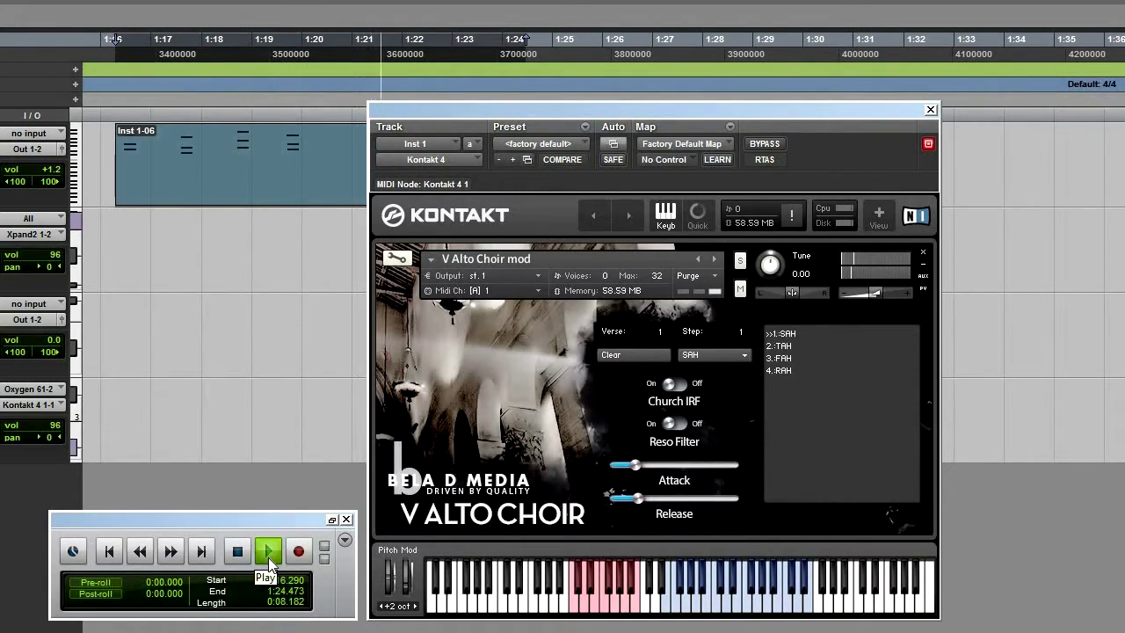
click(243, 557)
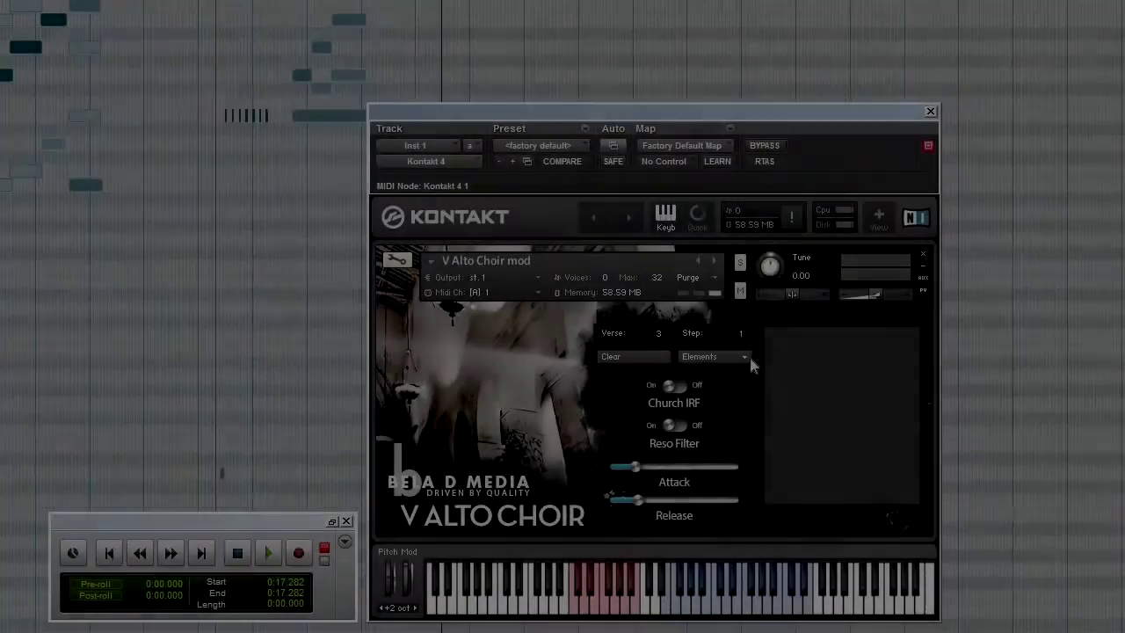
Step: Assign SOH to step 1 of verse 3, play the passage and raise the choir's attack
click(749, 353)
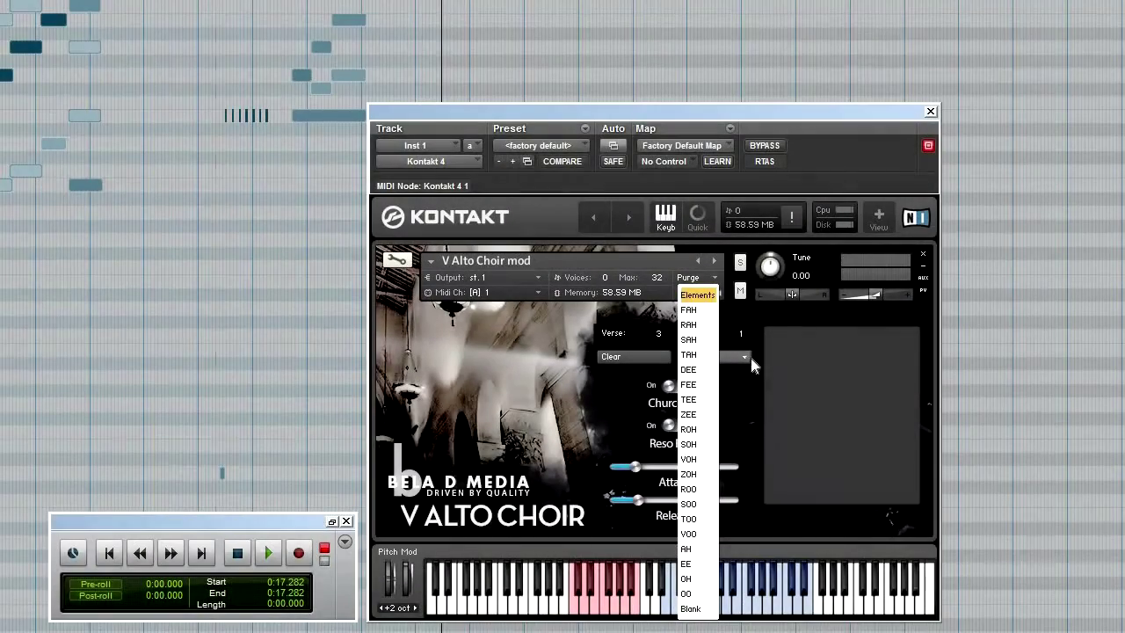
click(703, 445)
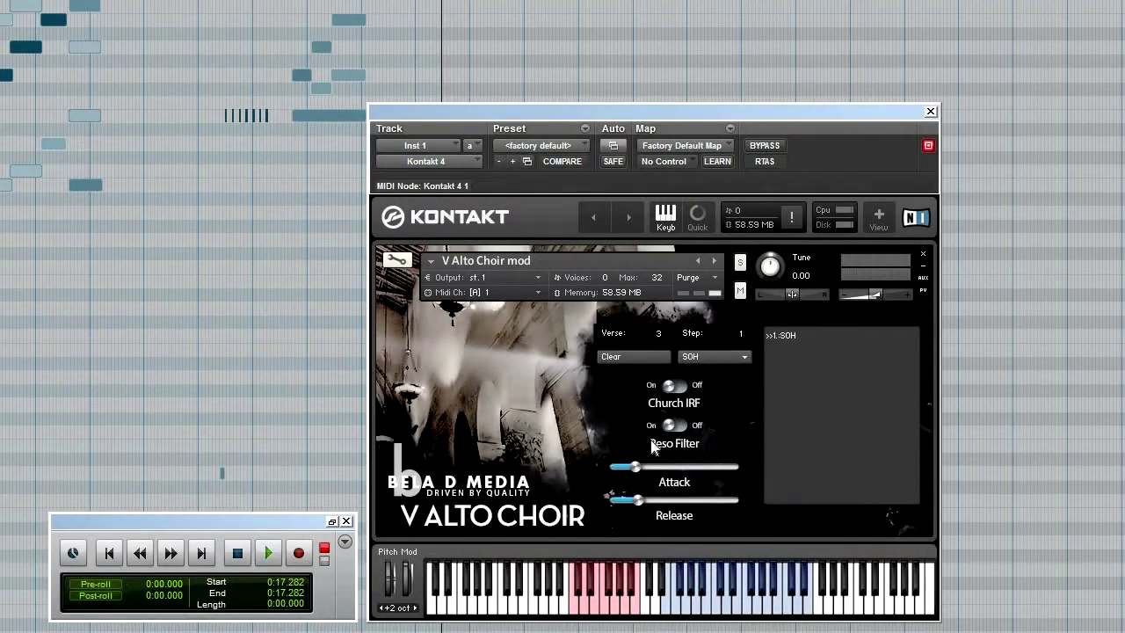
click(268, 552)
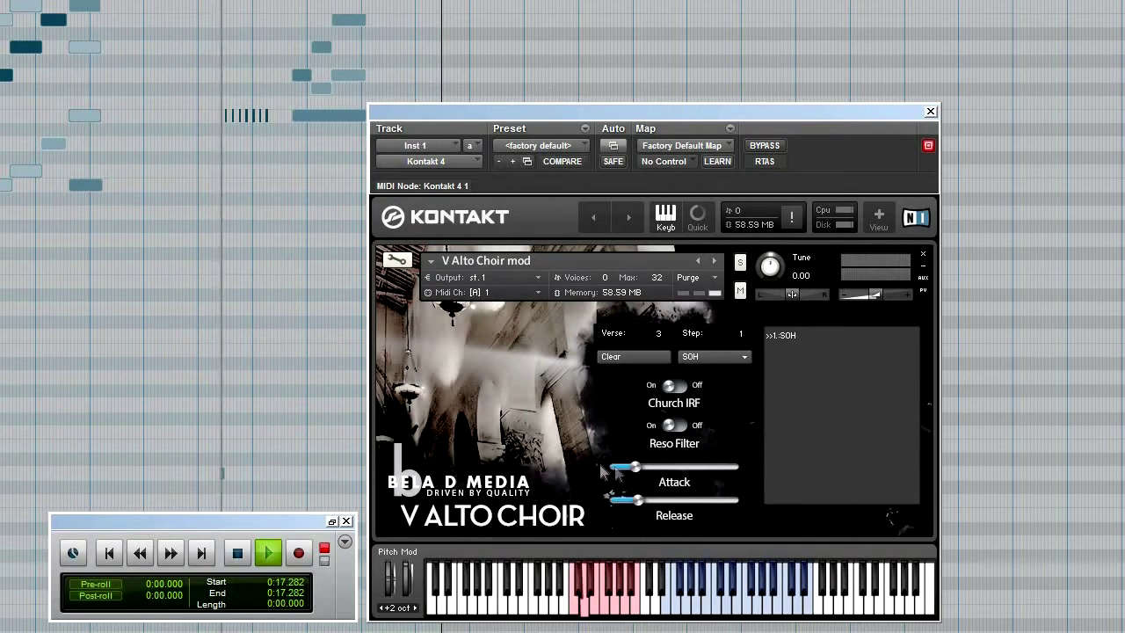
drag(637, 467, 722, 479)
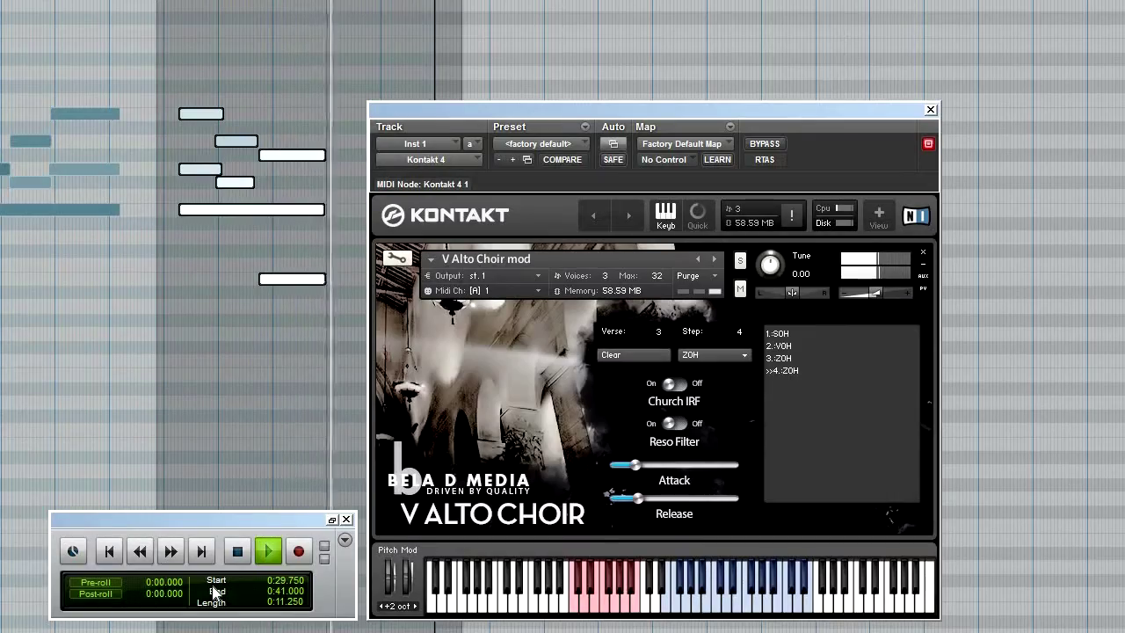
click(239, 554)
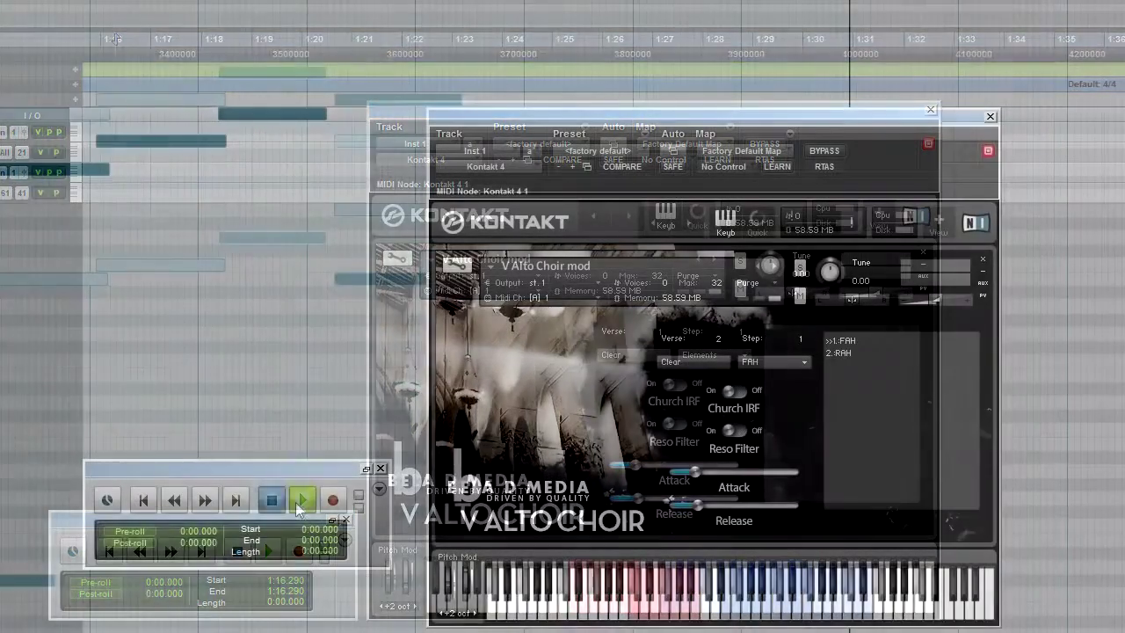
Step: Fill the first two steps of verse 1 with ROO and SOO and play the passage
click(300, 500)
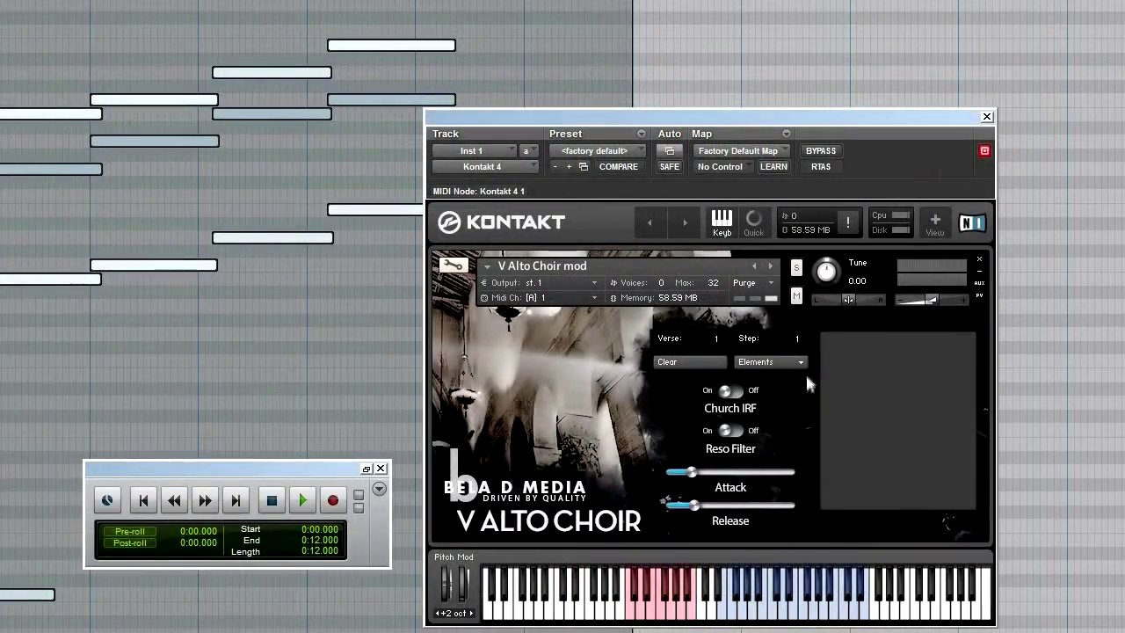
click(797, 363)
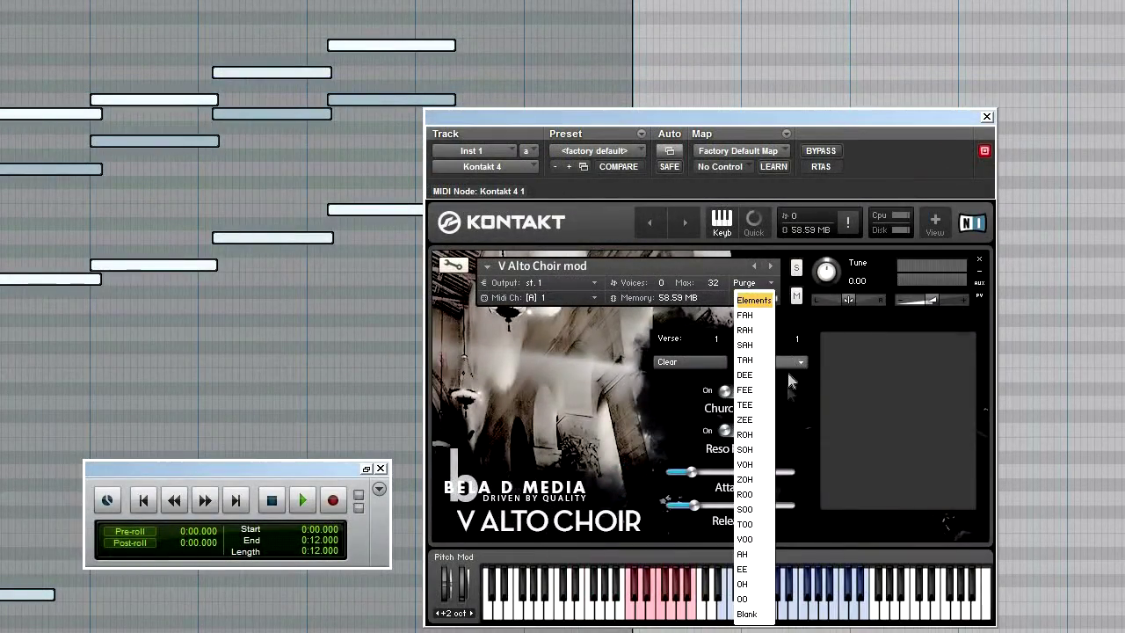
click(761, 495)
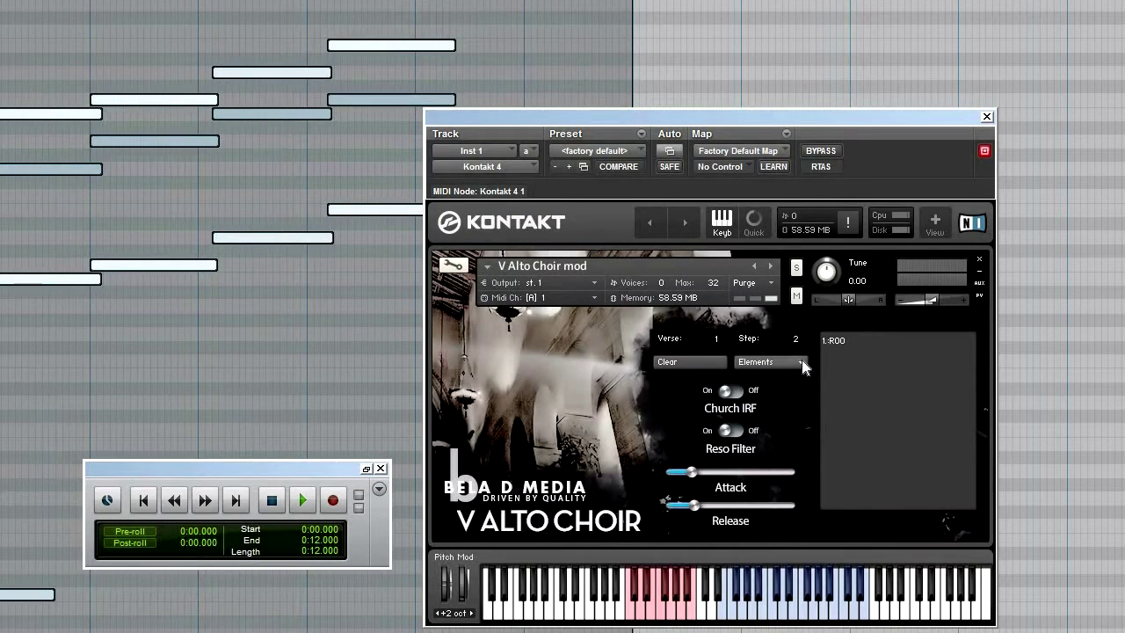
click(802, 363)
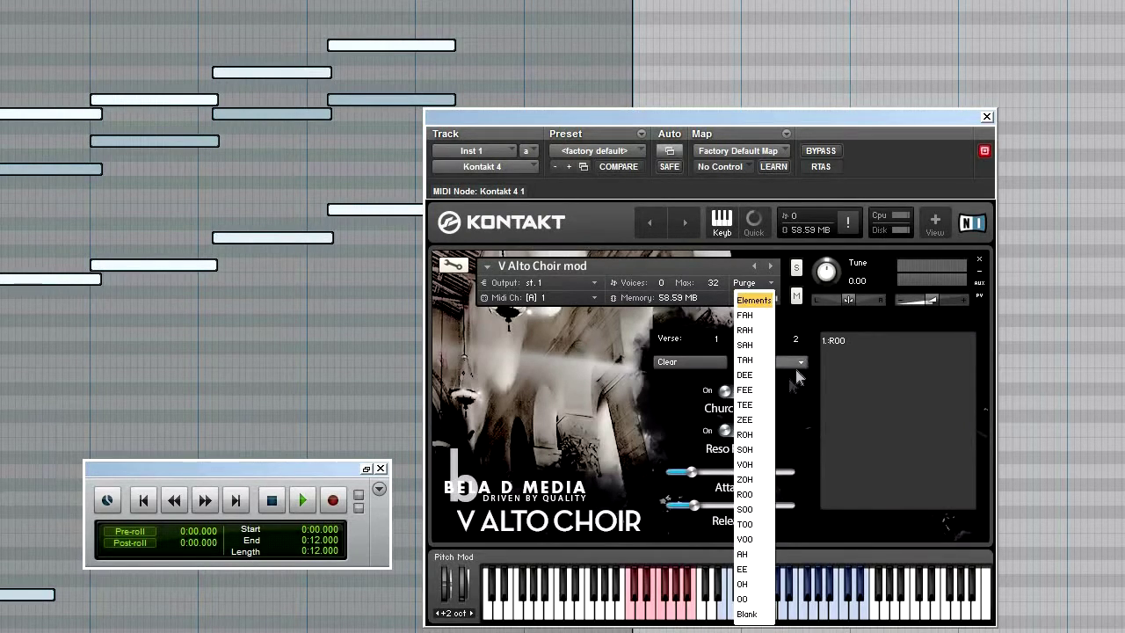
click(760, 510)
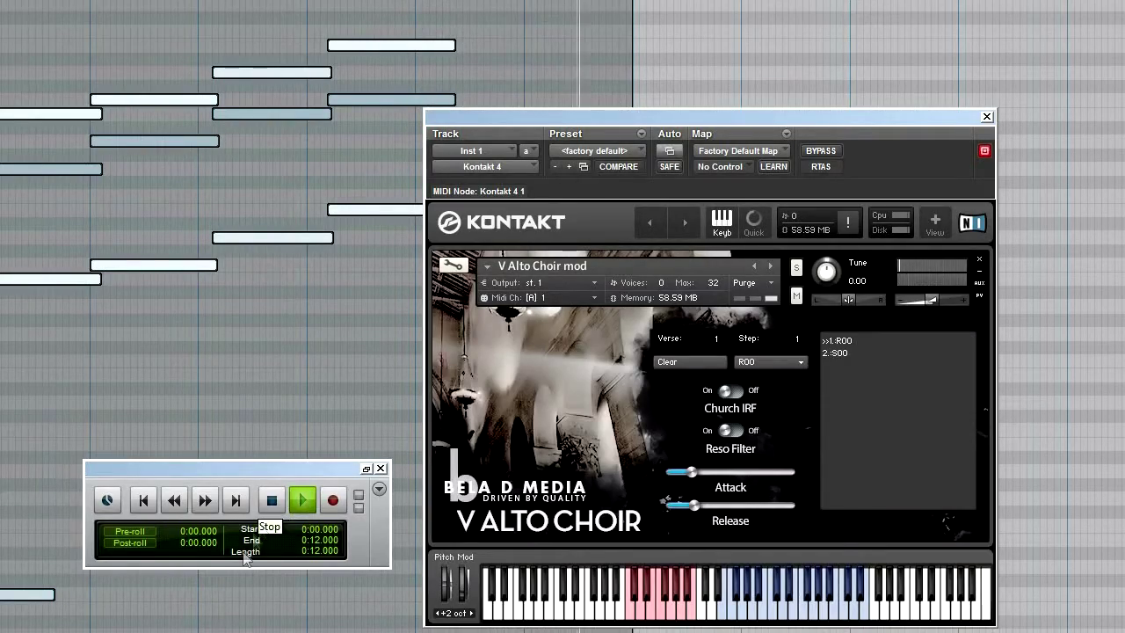
click(301, 508)
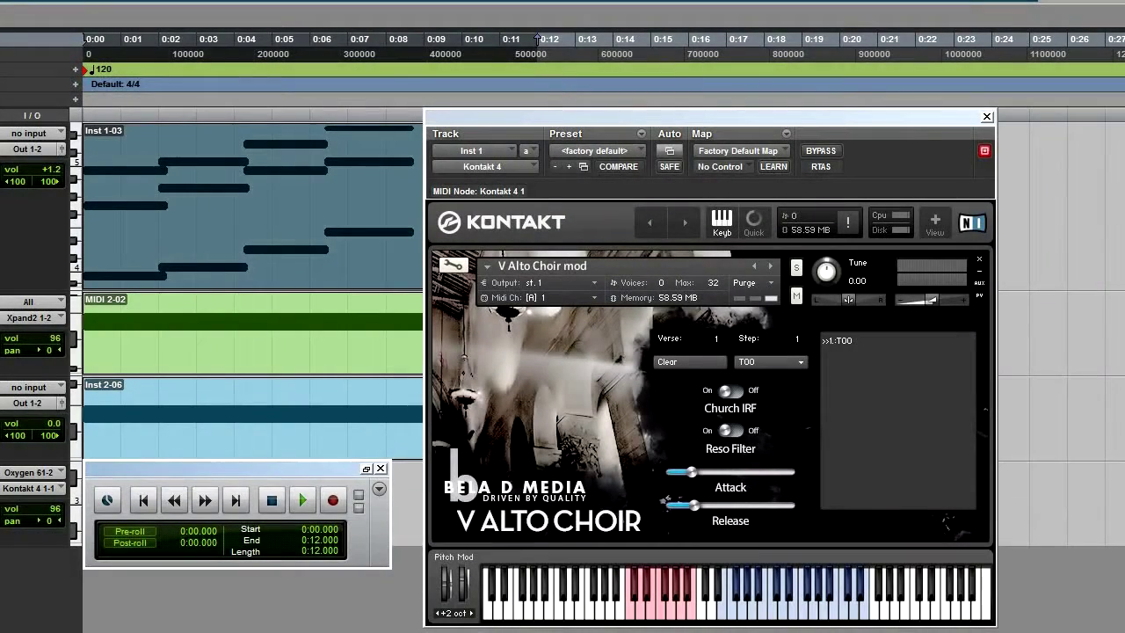
key(space)
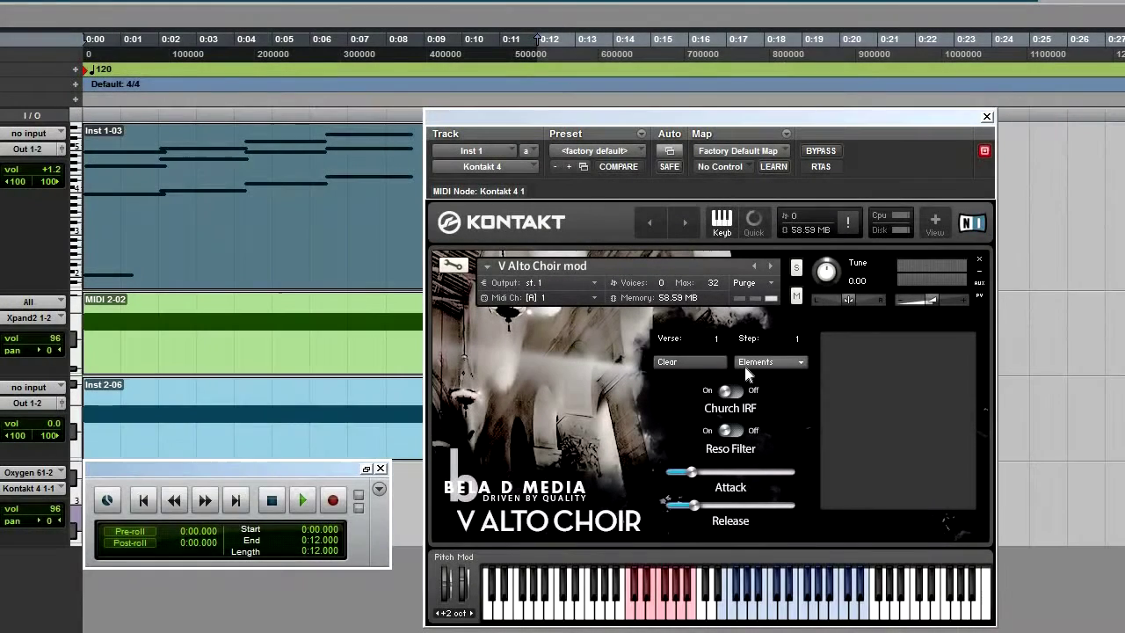
Step: Assign SOO to step 1 of the empty verse 1 and play the passage from the start
click(744, 365)
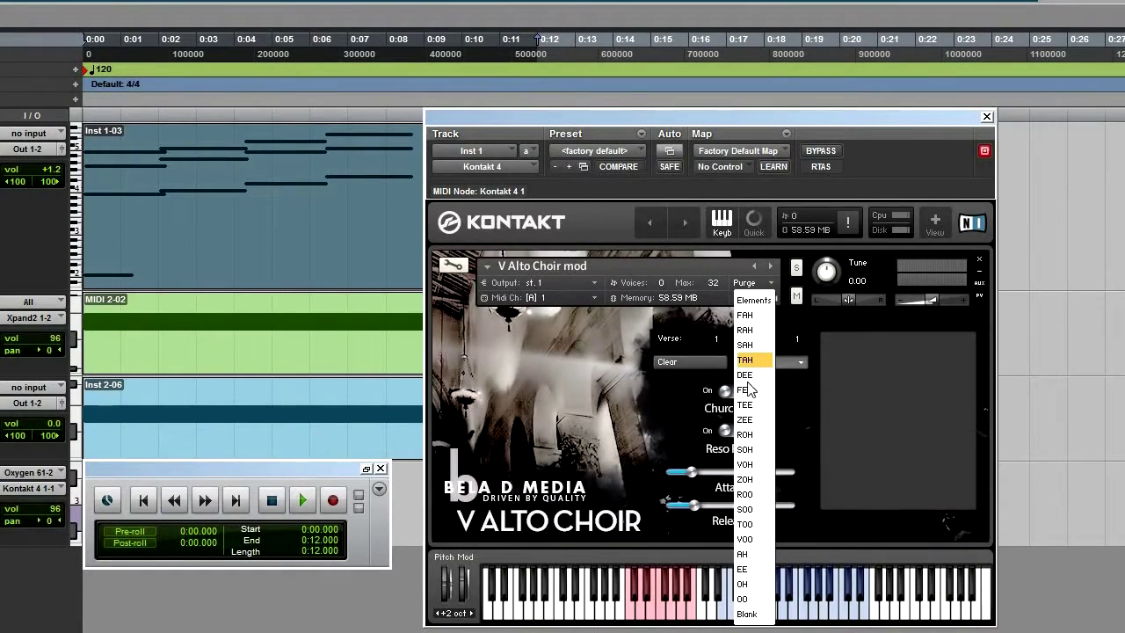
click(745, 510)
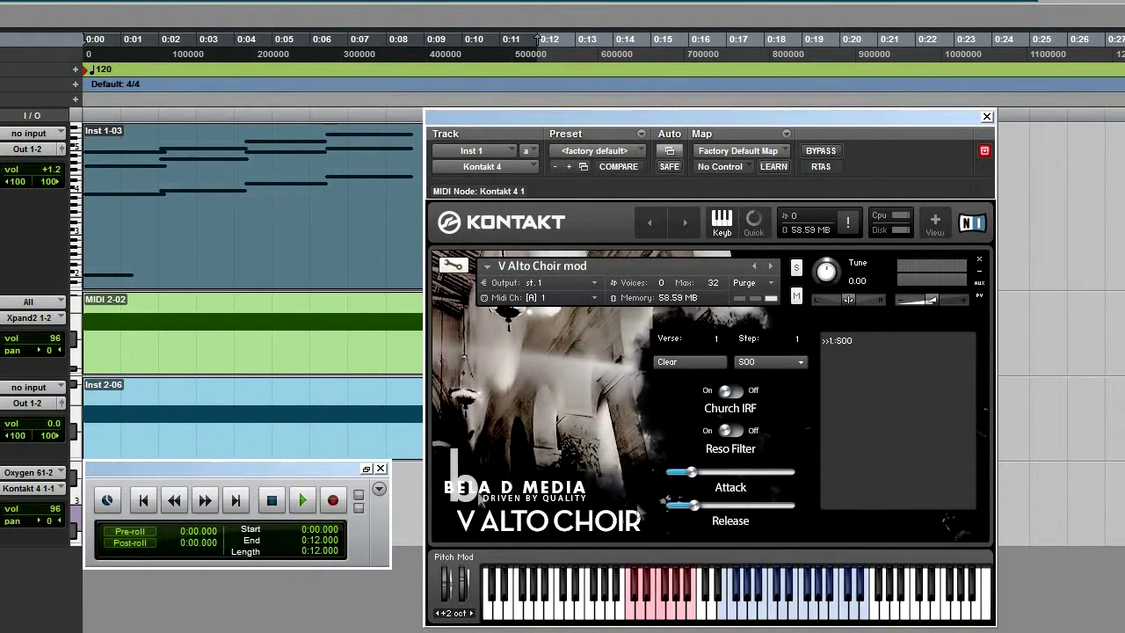
click(304, 500)
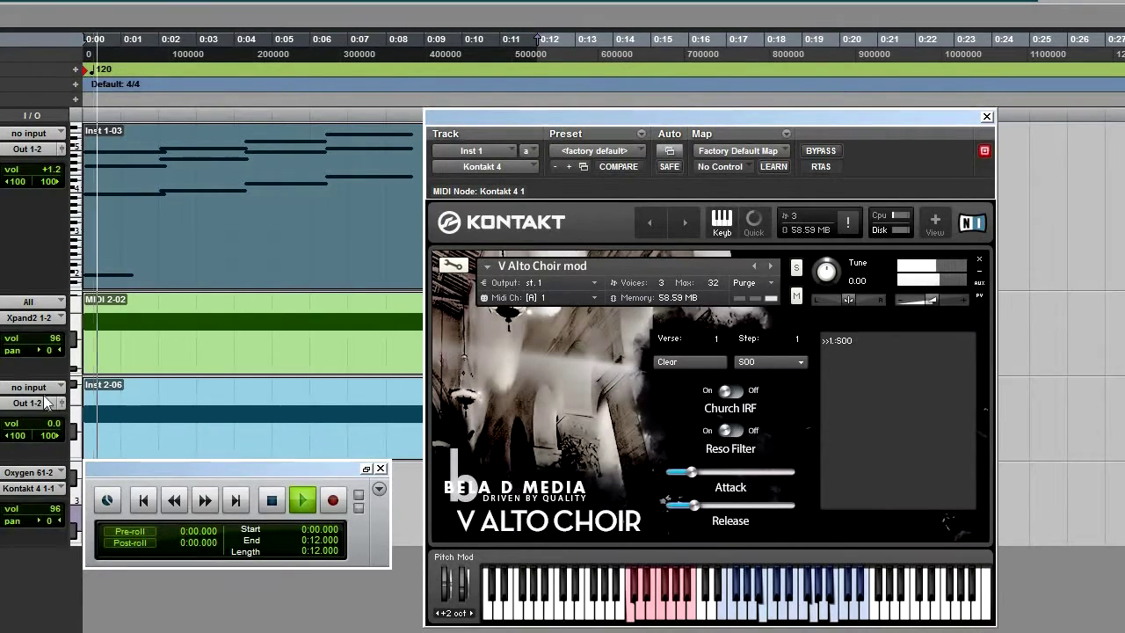